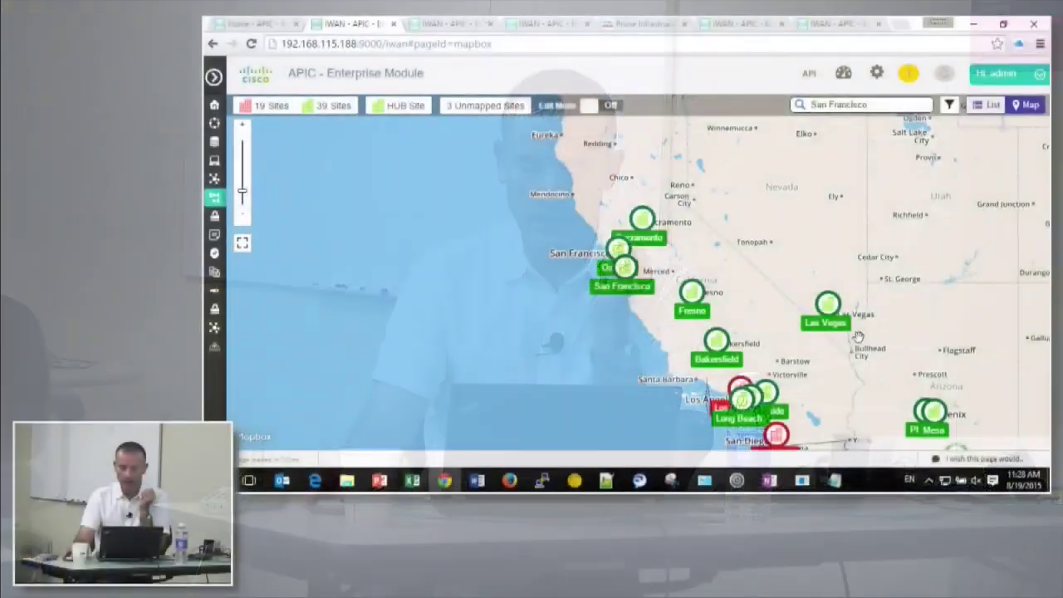
Zoom the site map out to the continental US, then switch to the IWAN aggregation site tab
left_click_drag(858, 336, 692, 279)
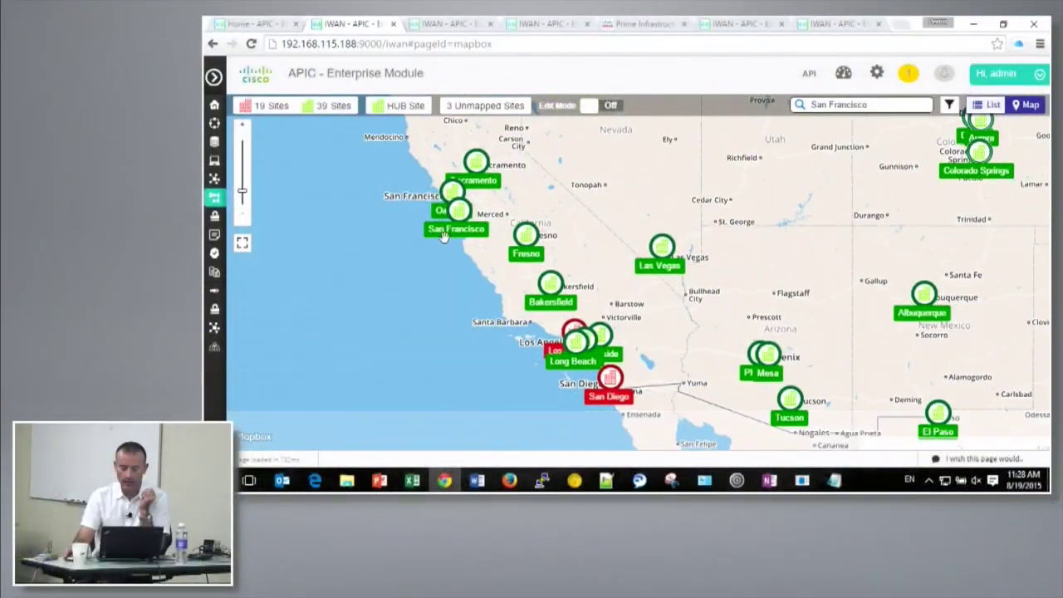
scroll(702, 180, "down", 5)
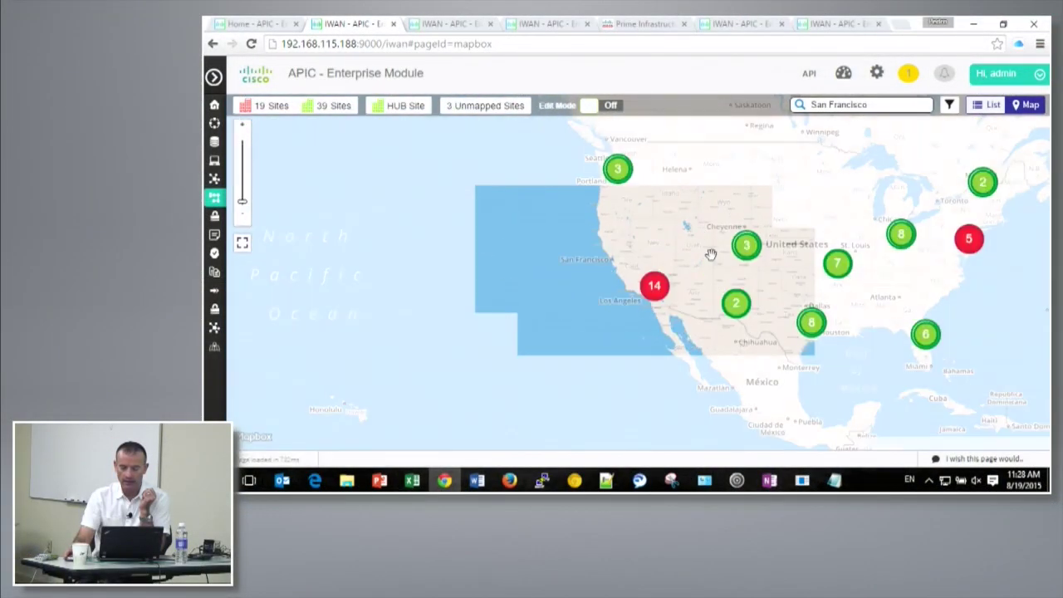
left_click_drag(740, 263, 526, 283)
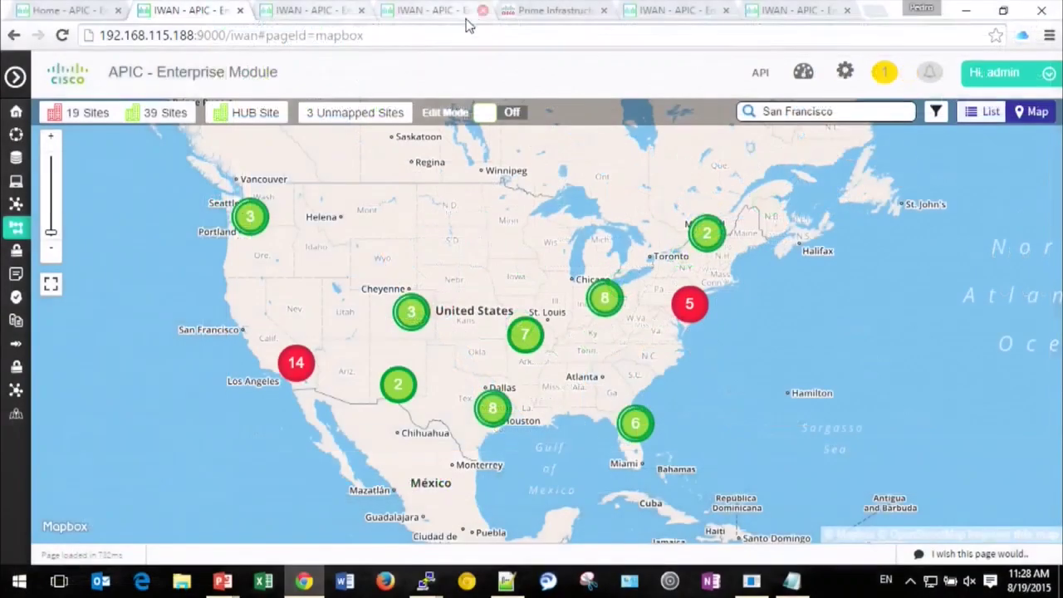
left_click(457, 12)
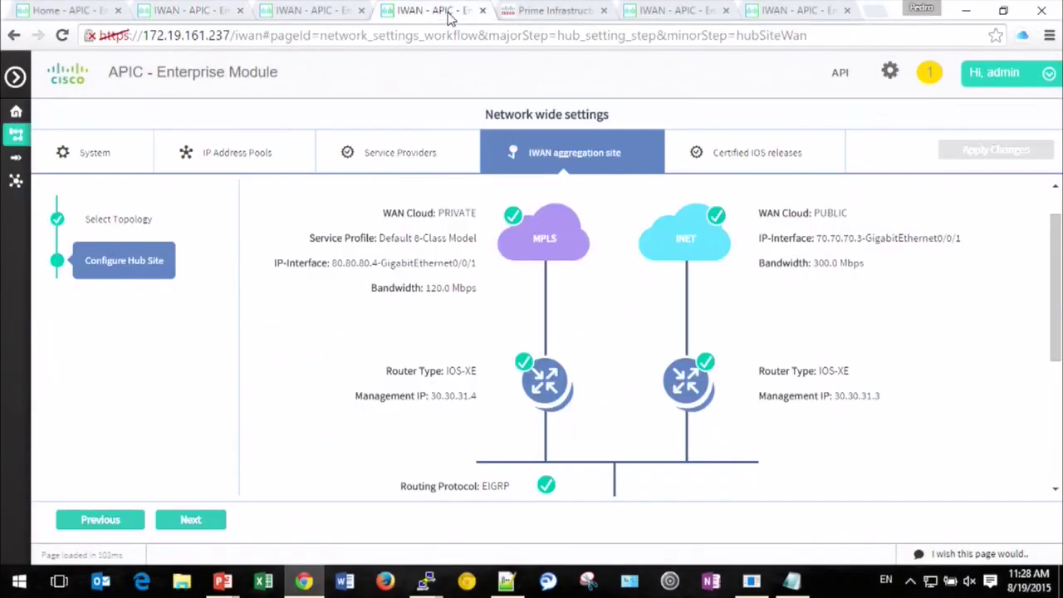
Go full screen, view the MPLS cloud settings without changes, and open Service Providers
key("F11")
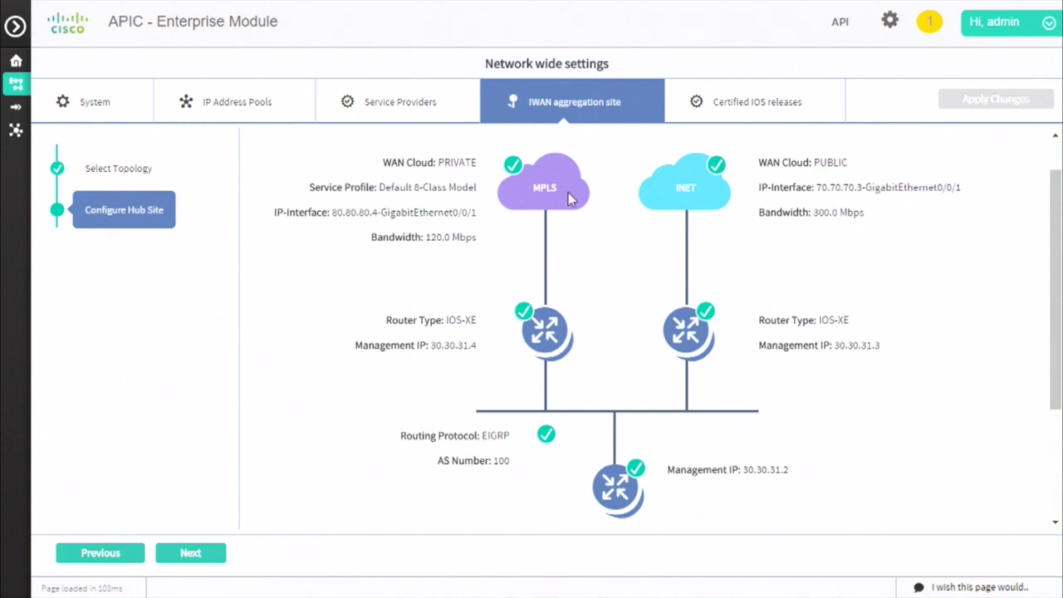
left_click(516, 172)
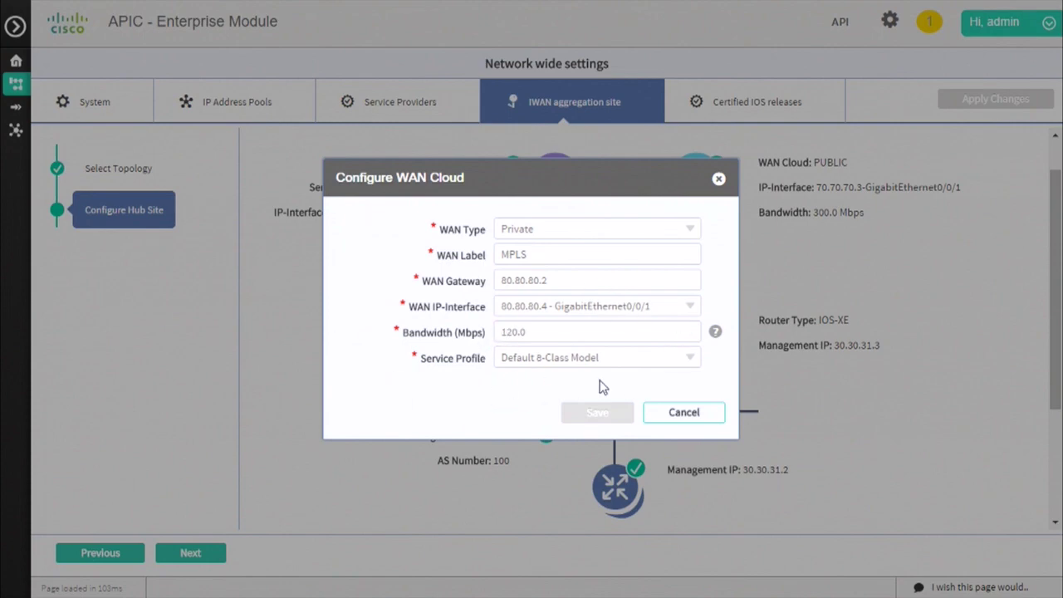
left_click(678, 413)
left_click(408, 108)
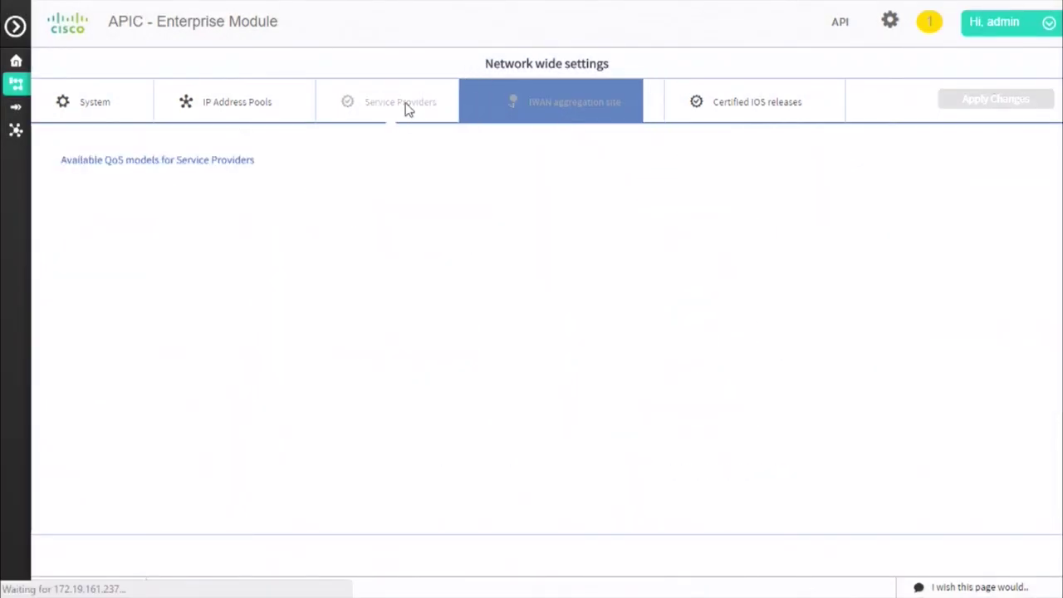
Dismiss the expired-session alert, sign back in with the account credentials, and open the IWAN app
left_click(702, 74)
left_click(513, 251)
type("admin")
key("Tab")
type("••")
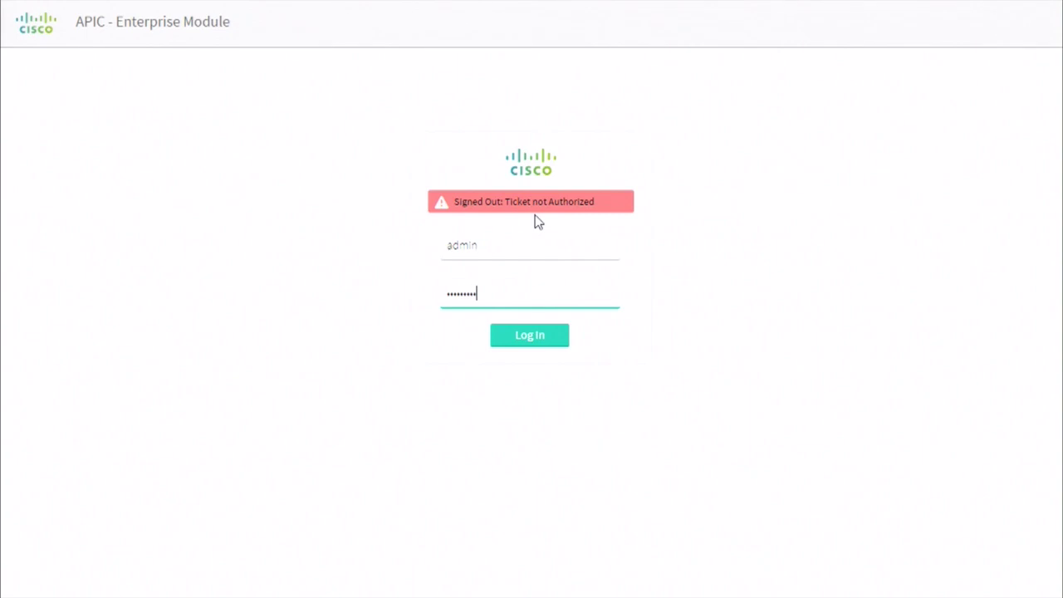
key("Return")
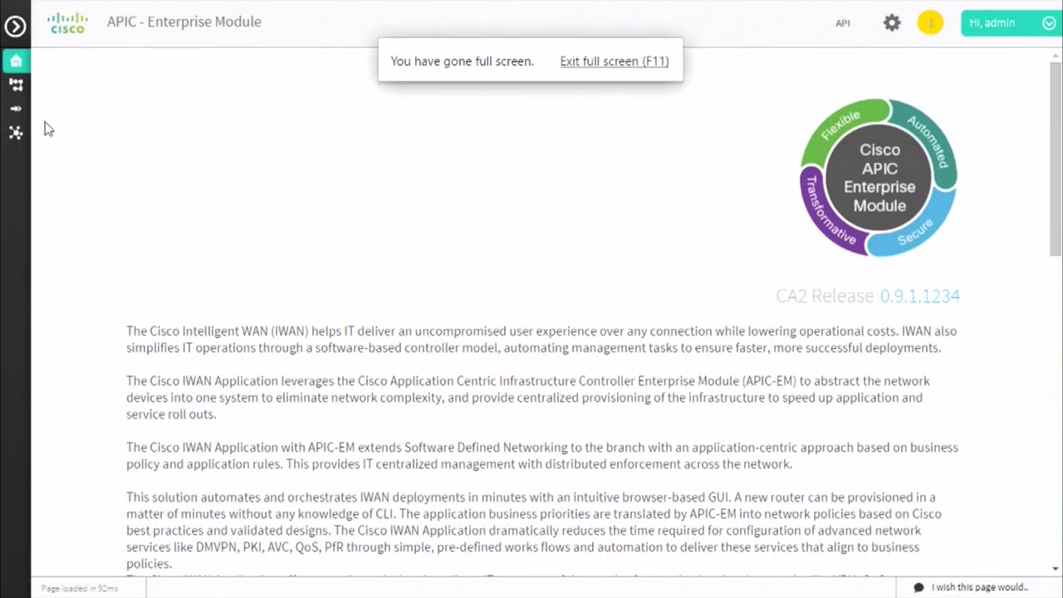
left_click(16, 84)
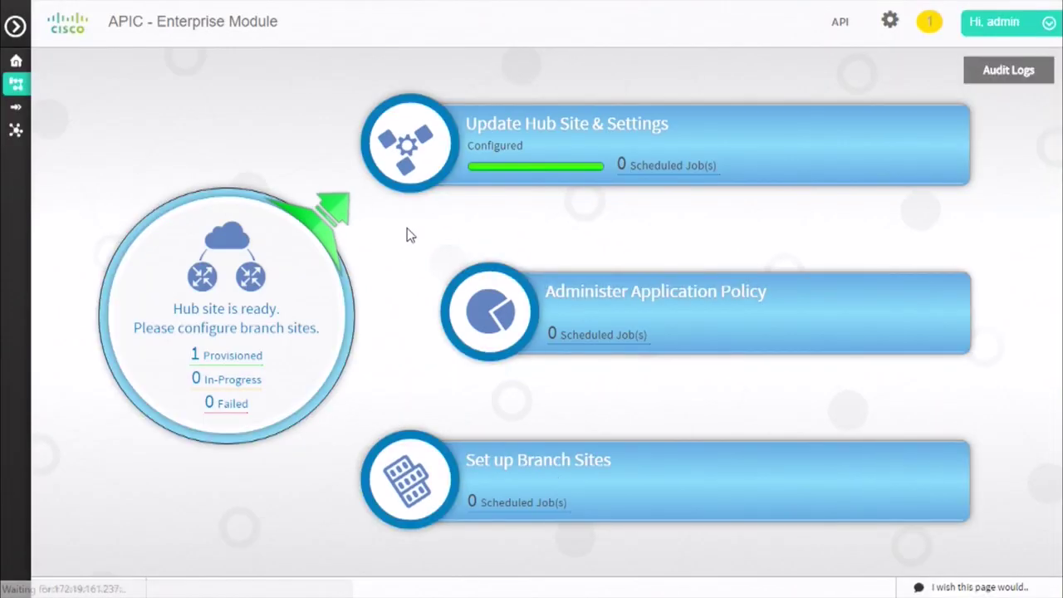
Review the Service Providers QoS models without adding a profile, then choose the external-MC hub topology
left_click(504, 137)
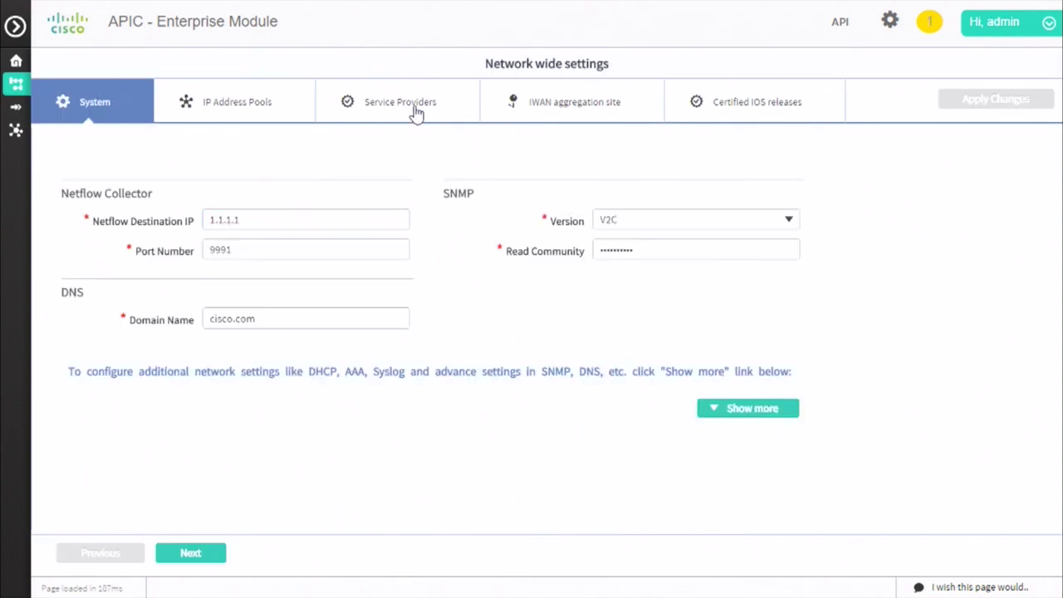
left_click(412, 106)
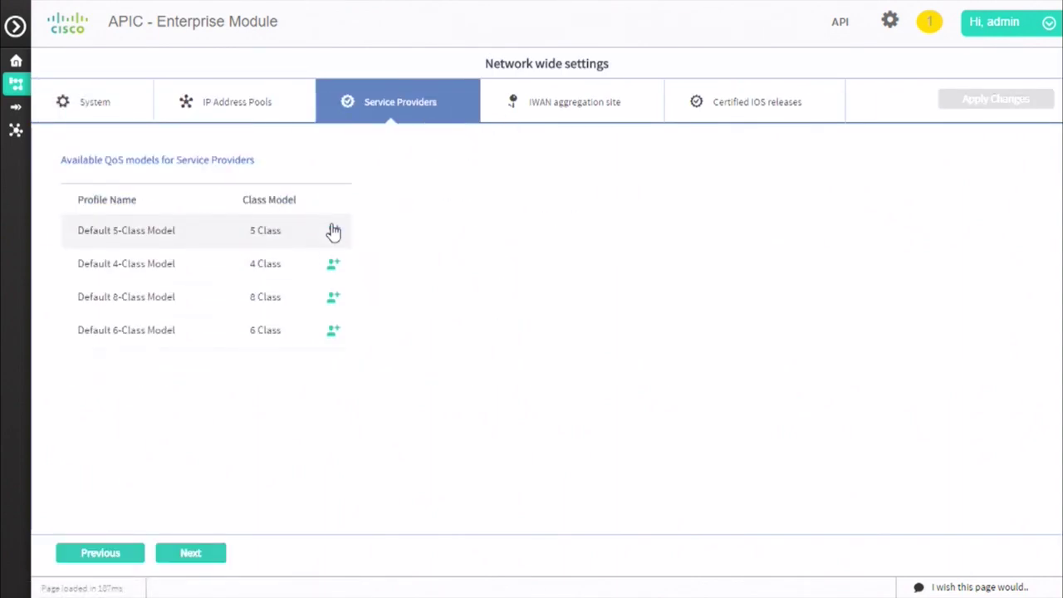
left_click(333, 331)
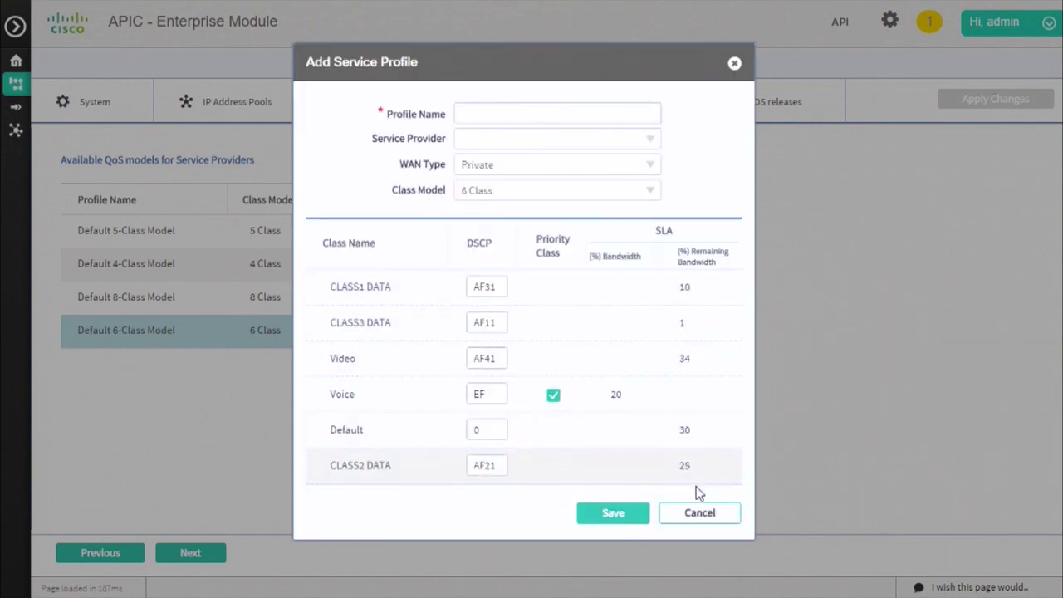
left_click(700, 515)
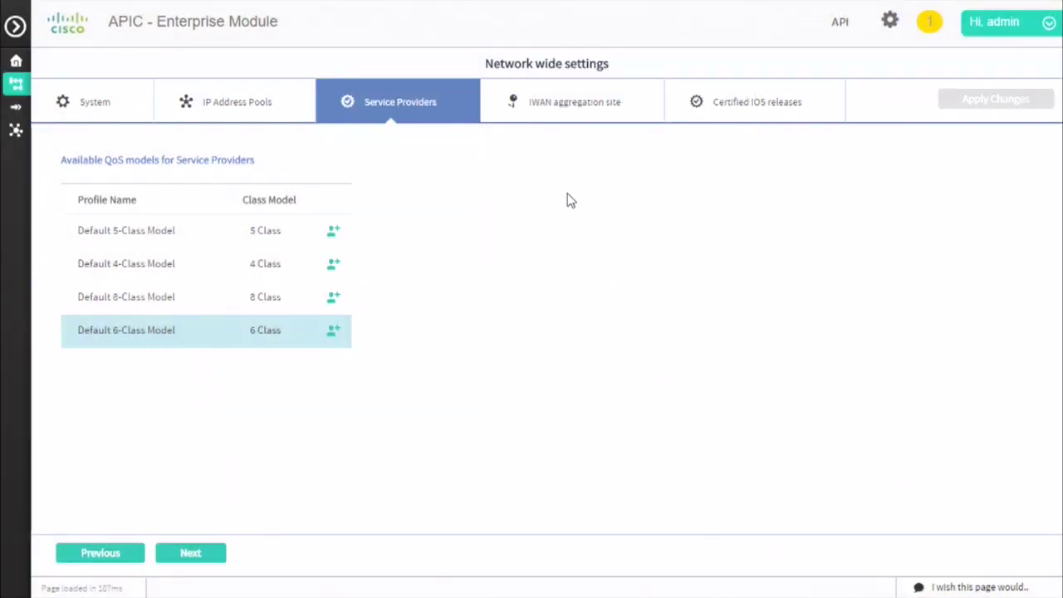
left_click(565, 108)
left_click(782, 341)
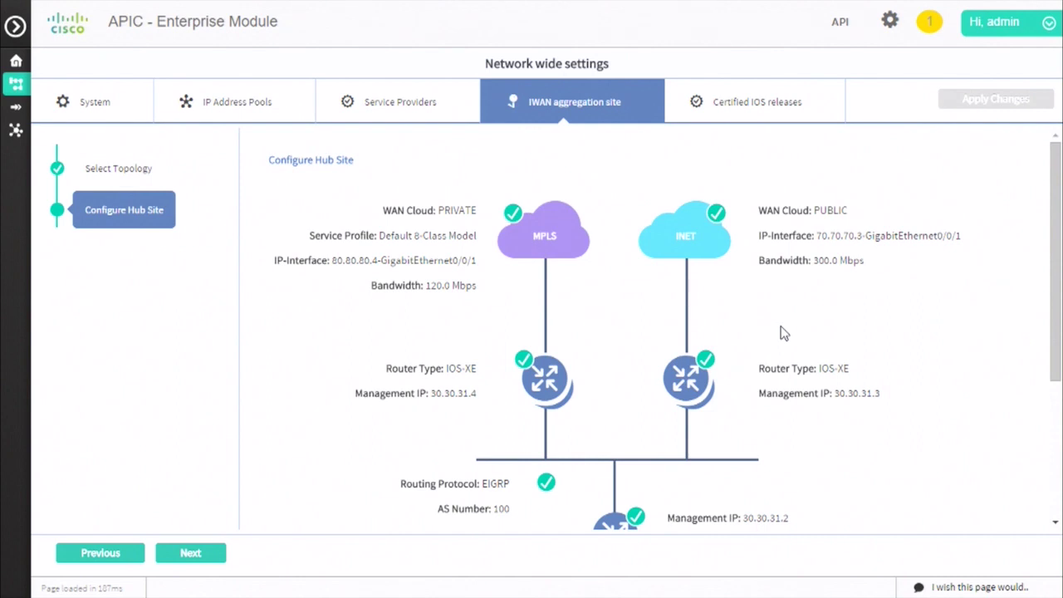
Check the MPLS cloud settings unchanged, exit full screen, and switch to the other IWAN hub setup tab
left_click(511, 220)
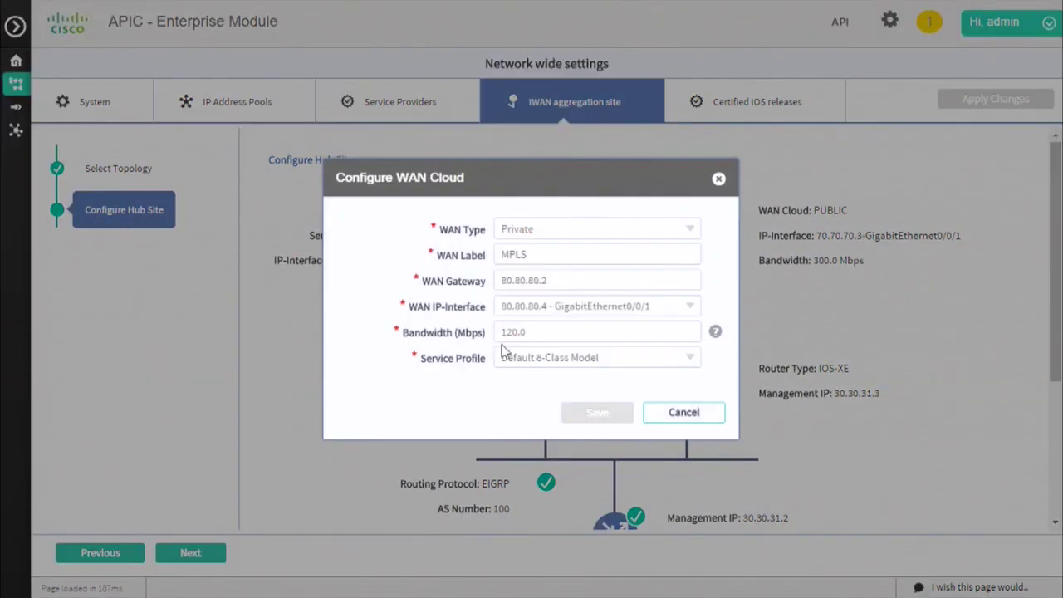
left_click(685, 412)
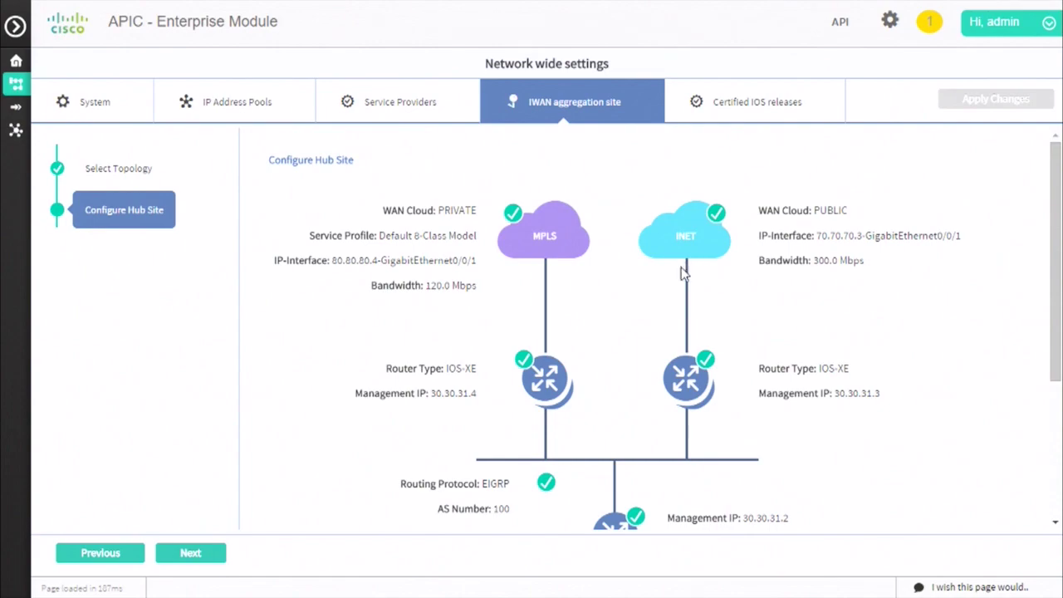
key("F11")
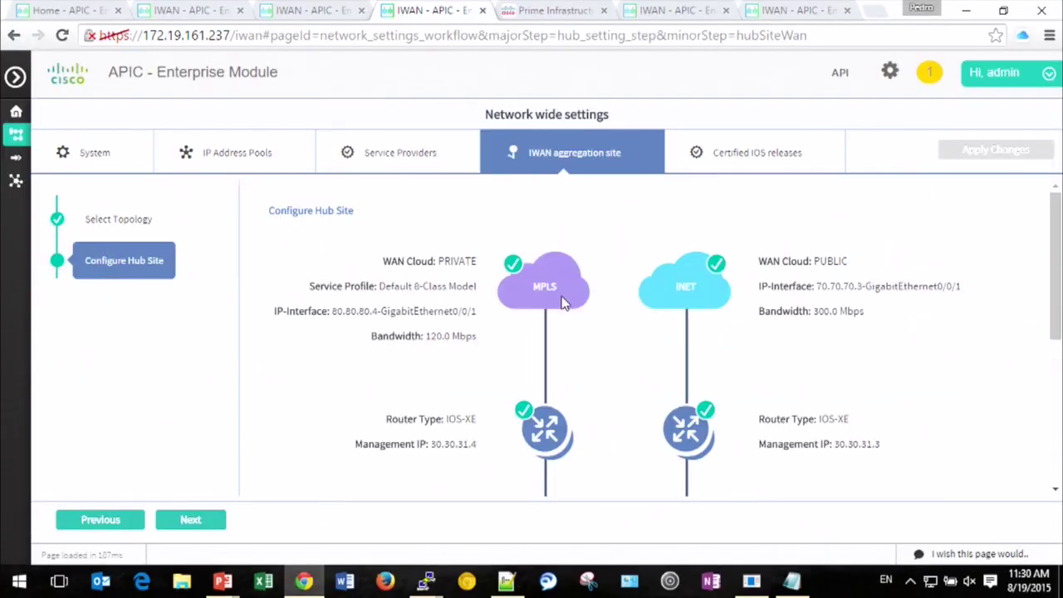
left_click(802, 13)
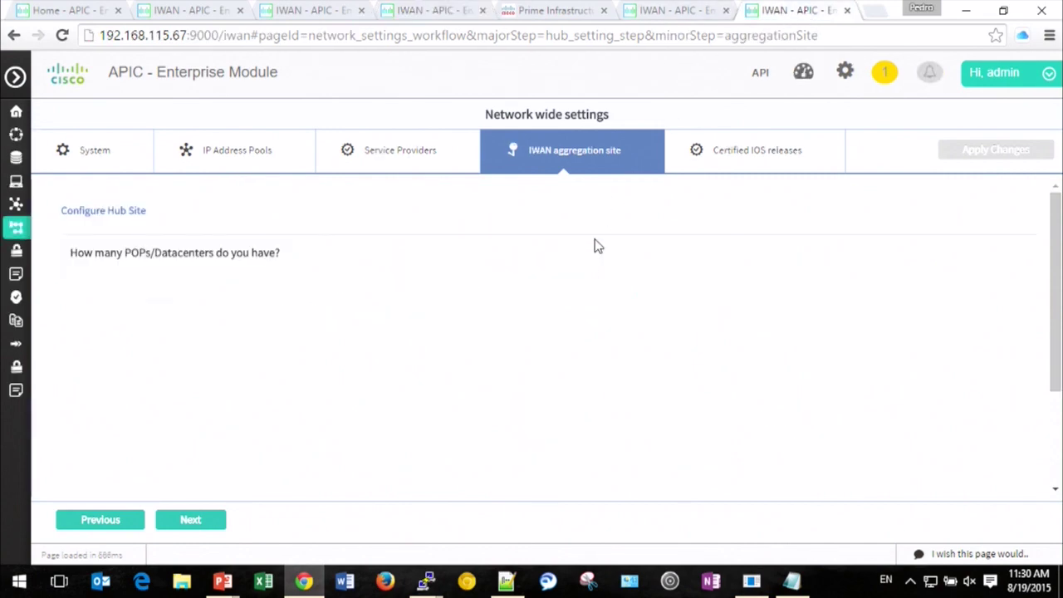
Set up 3 POPs, each with an external MC, with 2, 3 and 2 border routers
key("F11")
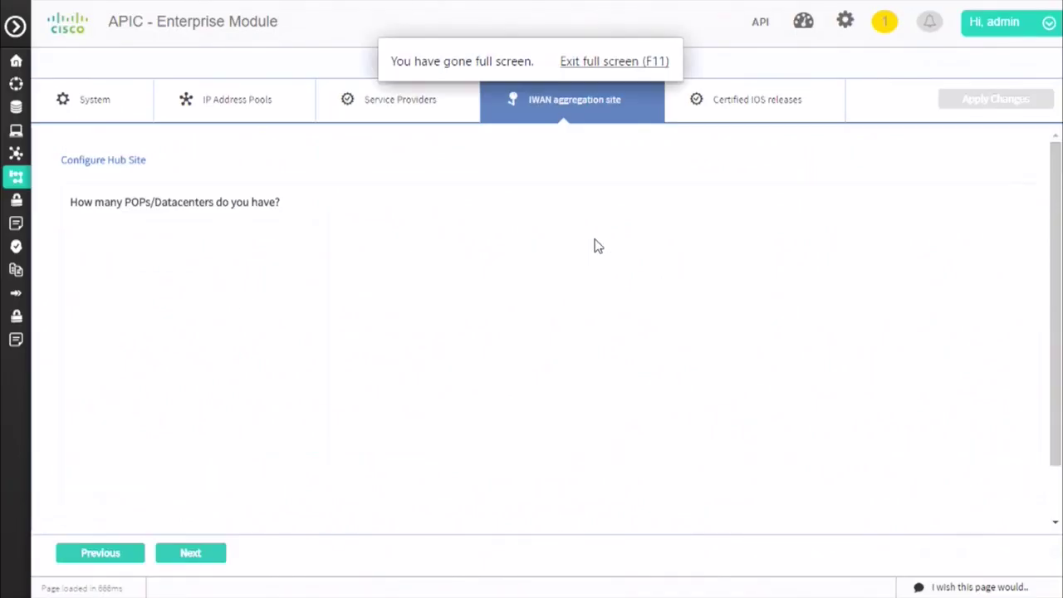
left_click(190, 234)
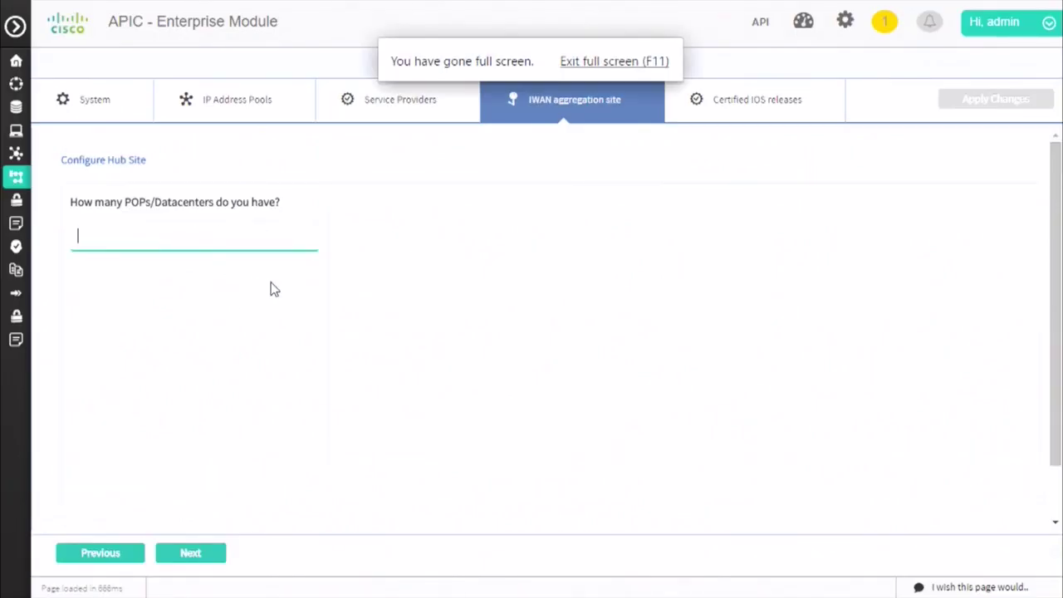
type("3")
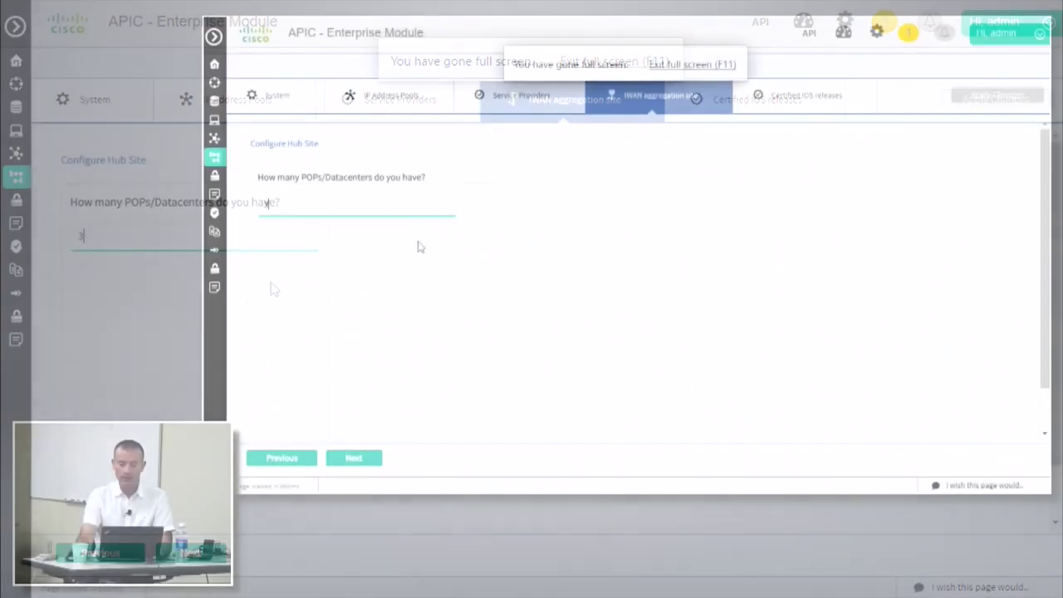
key("Tab")
left_click(352, 230)
type("2")
left_click(348, 247)
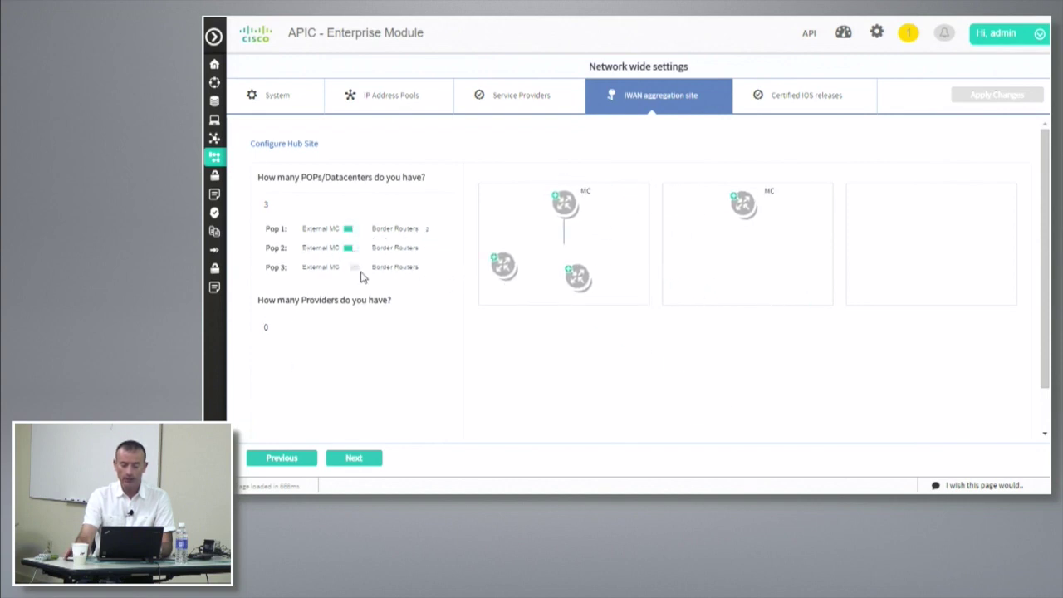
left_click(355, 267)
left_click(431, 247)
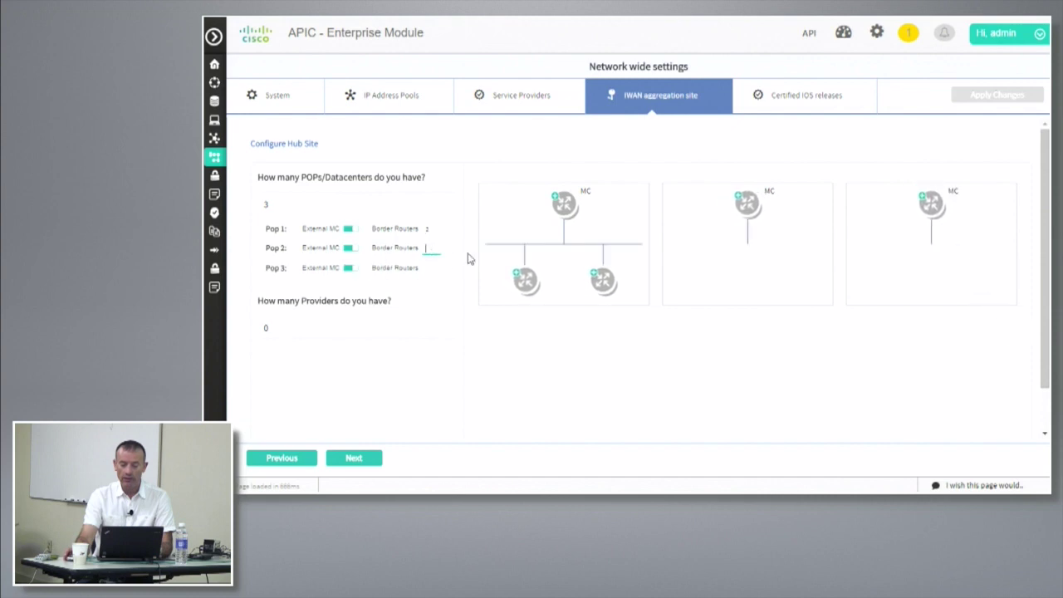
type("3")
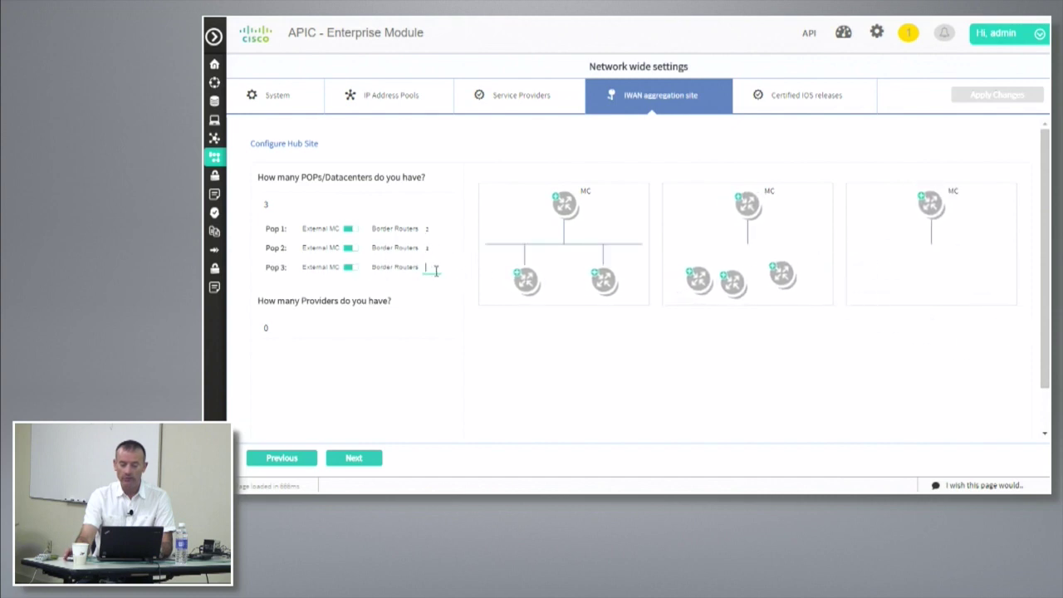
left_click(427, 269)
type("2")
Enter 4 providers and link Pop 1's routers to the provider clouds
left_click(297, 337)
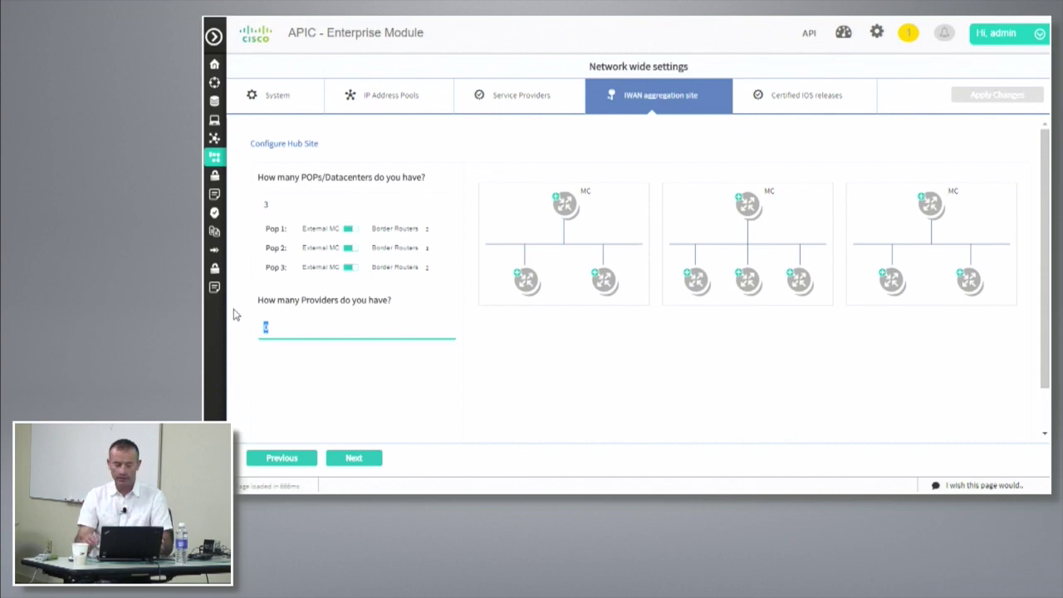
type("4")
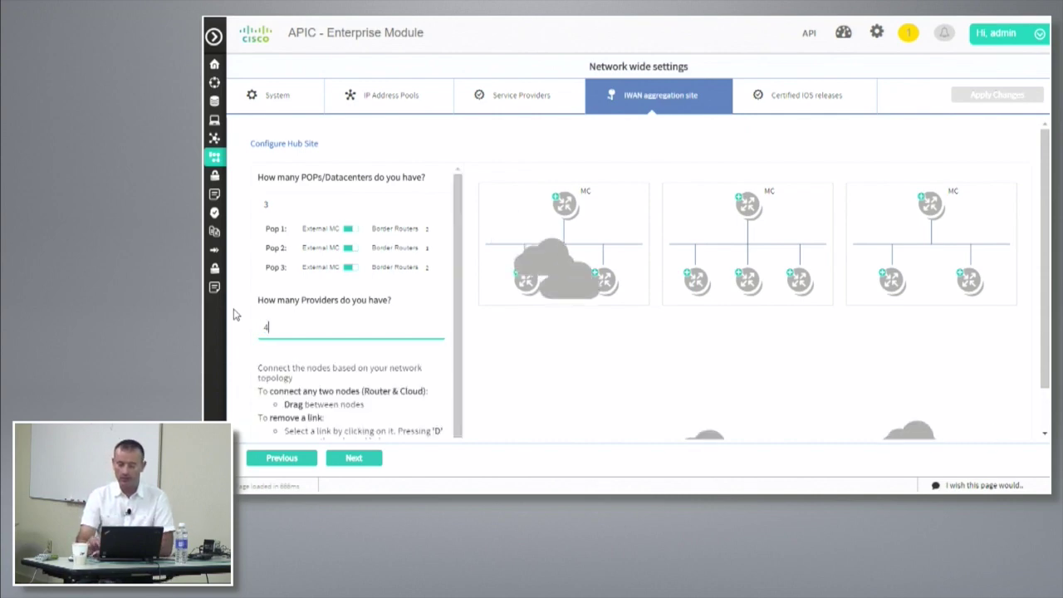
left_click(535, 299)
left_click_drag(535, 299, 541, 387)
left_click_drag(604, 282, 817, 391)
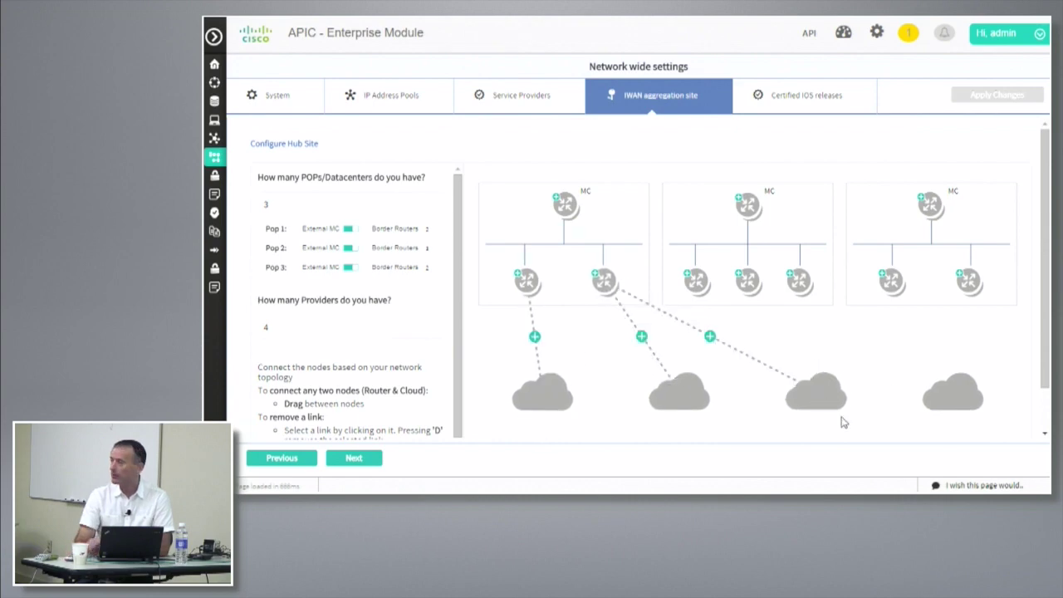